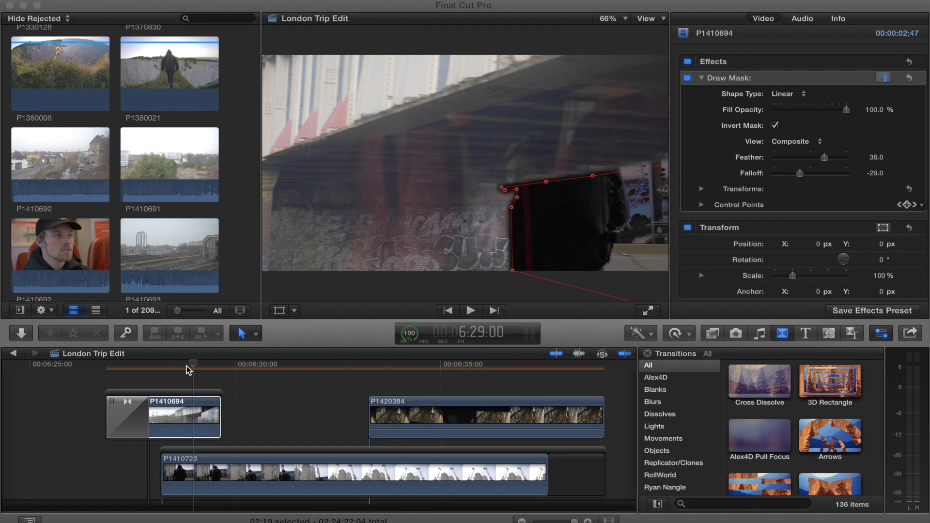
Review the masked bridge transition on clip P1410694 with its Draw Mask on and off, and bring up the video effects.
{"action": "left_click", "coordinate": [187, 365]}
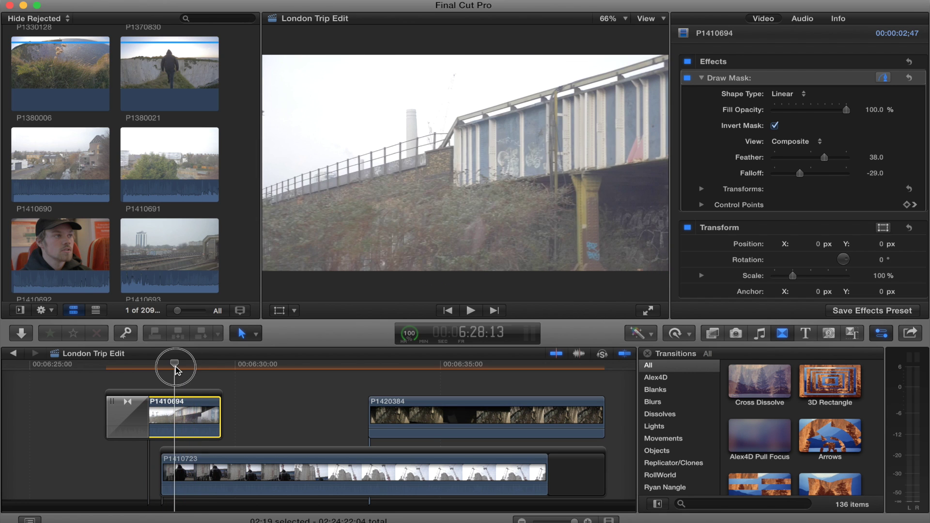
{"action": "left_click_drag", "start_coordinate": [181, 365], "coordinate": [197, 364]}
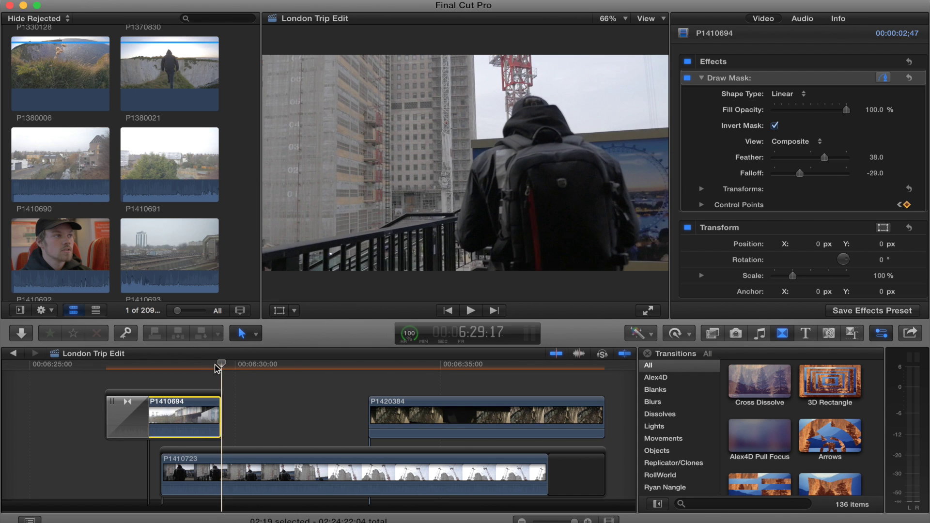
{"action": "mouse_move", "coordinate": [216, 368]}
{"action": "left_mouse_down"}
{"action": "mouse_move", "coordinate": [328, 367]}
{"action": "mouse_move", "coordinate": [202, 375]}
{"action": "left_mouse_up"}
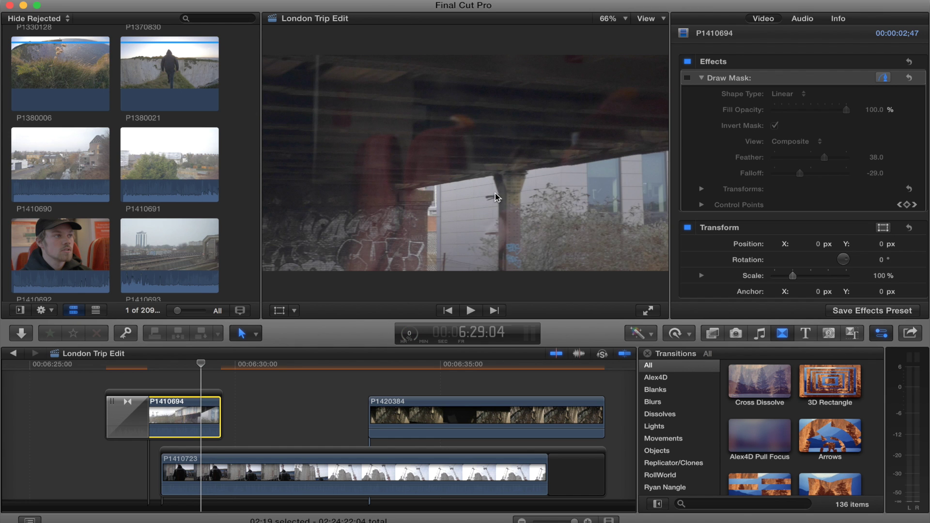
{"action": "mouse_move", "coordinate": [201, 367]}
{"action": "left_mouse_down"}
{"action": "mouse_move", "coordinate": [177, 369]}
{"action": "mouse_move", "coordinate": [196, 369]}
{"action": "left_mouse_up"}
{"action": "key", "text": "super+5"}
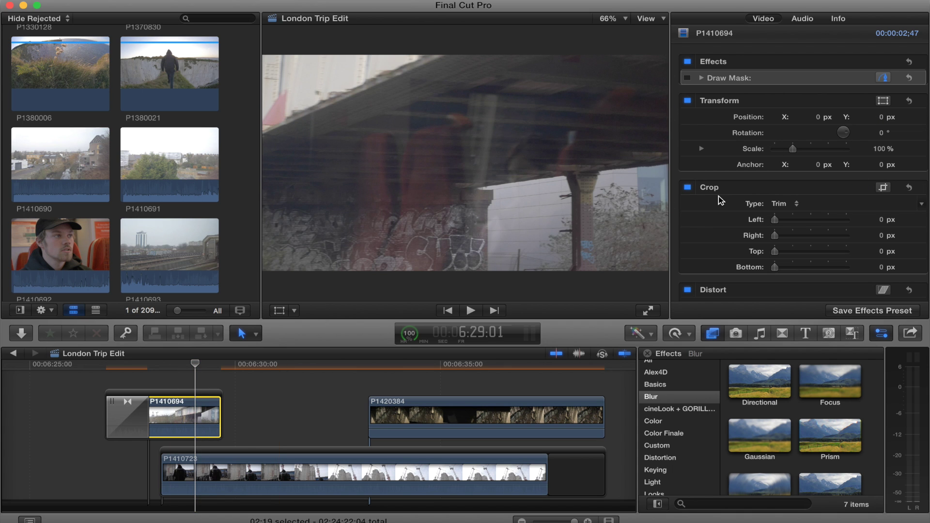
Reset the trial scale change on clip P1410694 to the default Transform values.
{"action": "scroll", "coordinate": [721, 201], "scroll_direction": "down", "scroll_amount": 10}
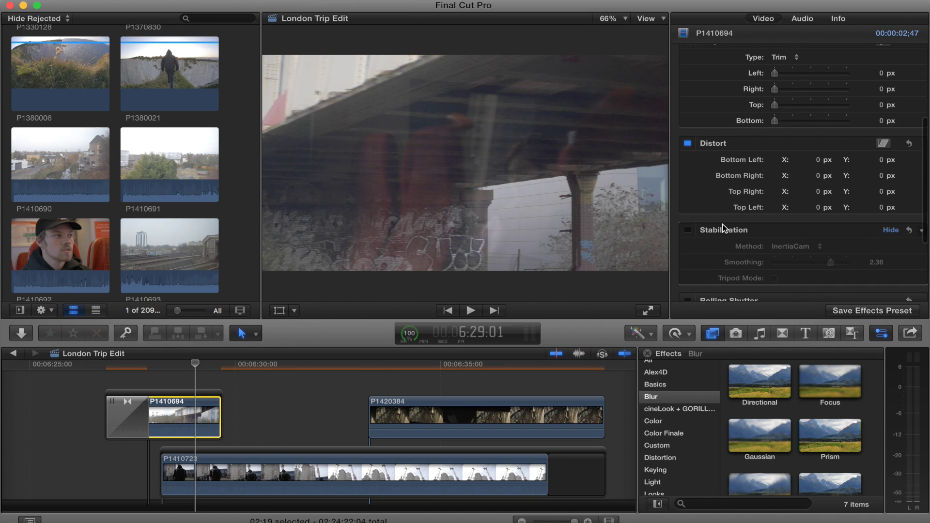
{"action": "left_click", "coordinate": [174, 370]}
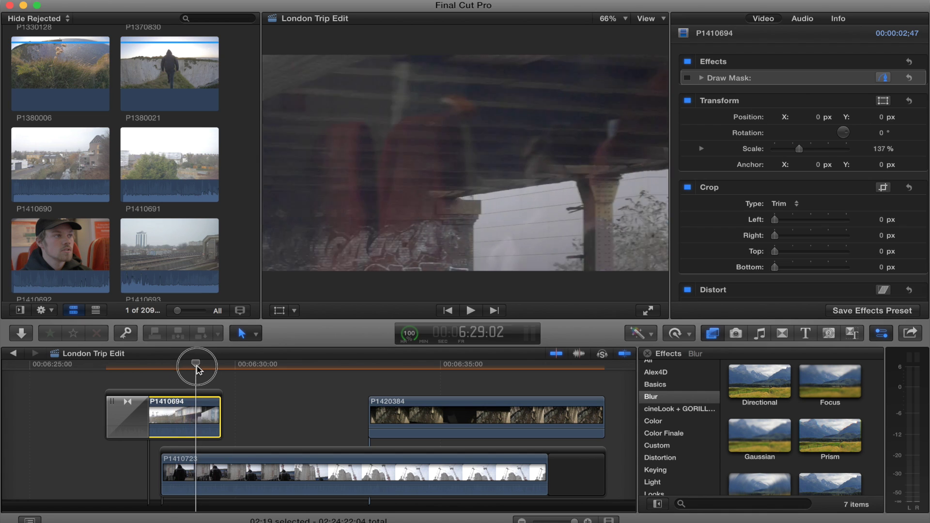
{"action": "left_click", "coordinate": [194, 366]}
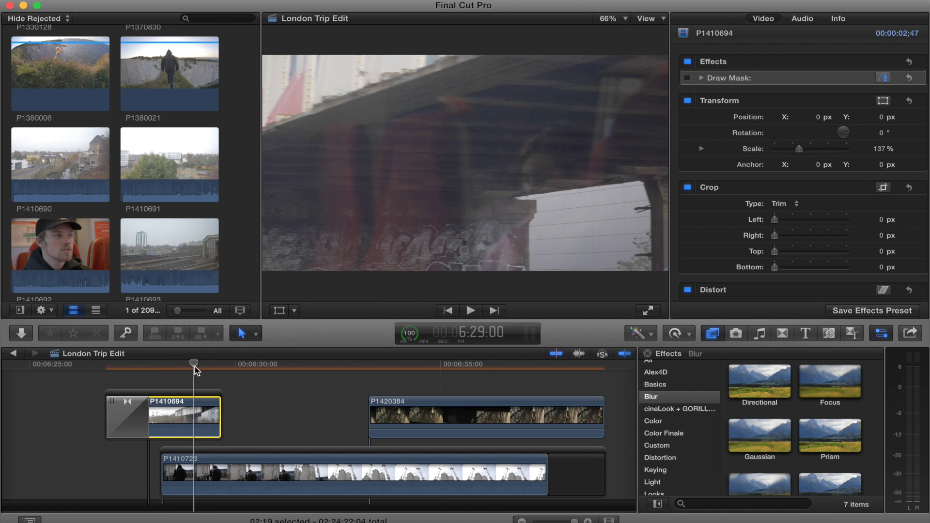
{"action": "left_click", "coordinate": [909, 101]}
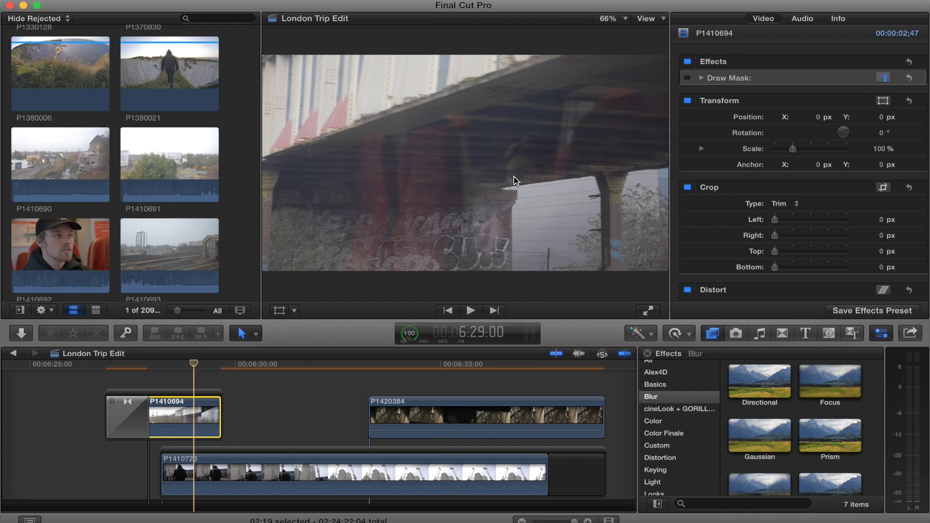
Apply a second Draw Mask effect from the Masks category to clip P1410694.
{"action": "left_click_drag", "start_coordinate": [195, 367], "coordinate": [192, 368]}
{"action": "scroll", "coordinate": [668, 431], "scroll_direction": "down", "scroll_amount": 5}
{"action": "left_click", "coordinate": [667, 430]}
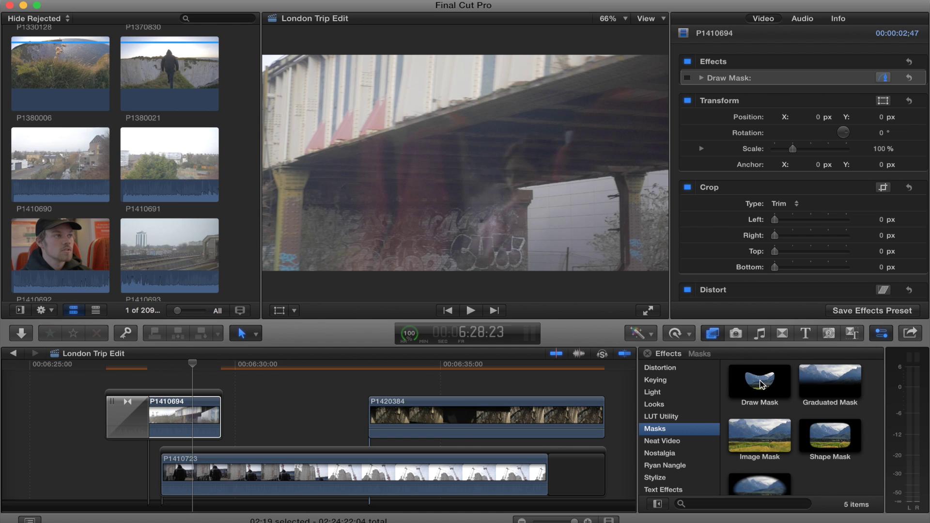
{"action": "mouse_move", "coordinate": [761, 385]}
{"action": "left_mouse_down"}
{"action": "mouse_move", "coordinate": [395, 390]}
{"action": "mouse_move", "coordinate": [184, 413]}
{"action": "left_mouse_up"}
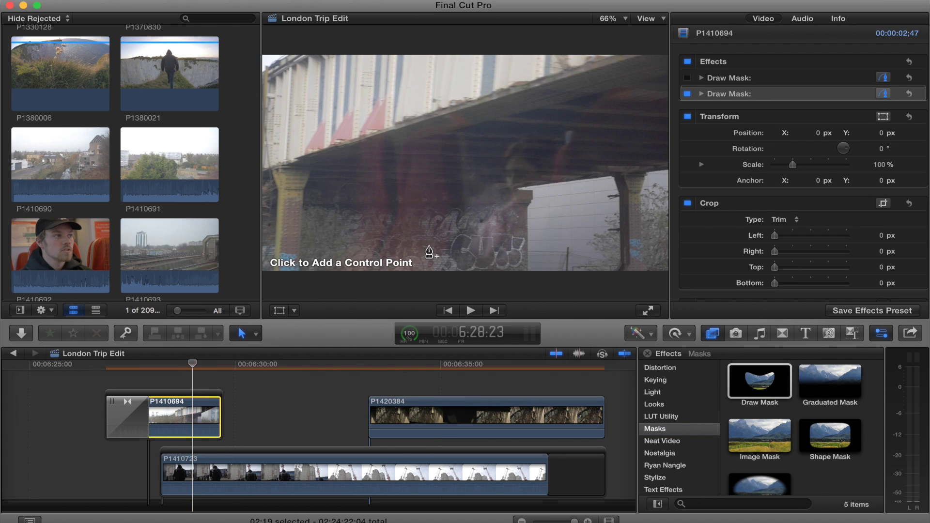
At 6:28:17, draw a closed mask around the opening beside the graffiti wall's edge, extending outside the frame, and invert it.
{"action": "left_click_drag", "start_coordinate": [193, 364], "coordinate": [182, 367]}
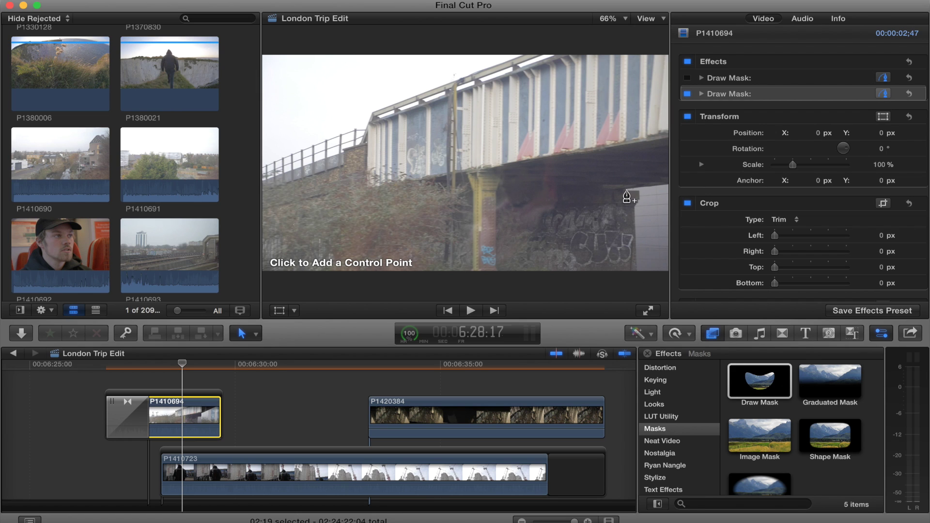
{"action": "left_click", "coordinate": [626, 192]}
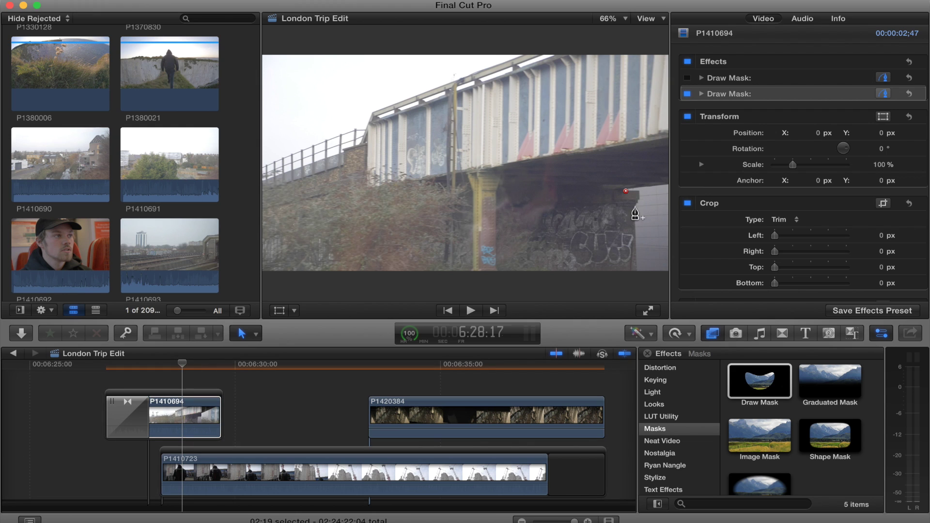
{"action": "left_click", "coordinate": [638, 194]}
{"action": "left_click", "coordinate": [638, 201]}
{"action": "left_click", "coordinate": [634, 209]}
{"action": "key", "text": "super+minus"}
{"action": "left_click", "coordinate": [577, 225]}
{"action": "left_click", "coordinate": [664, 97]}
{"action": "left_click", "coordinate": [537, 96]}
{"action": "left_click", "coordinate": [545, 172]}
{"action": "left_click", "coordinate": [612, 18]}
{"action": "left_click", "coordinate": [612, 32]}
{"action": "left_click", "coordinate": [627, 189]}
{"action": "left_click", "coordinate": [701, 94]}
{"action": "left_click", "coordinate": [775, 141]}
Refine the mask's control points closely along the wall's upper corner and edge.
{"action": "key", "text": "super+equal"}
{"action": "key", "text": "super+equal"}
{"action": "key", "text": "super+equal"}
{"action": "left_click_drag", "start_coordinate": [645, 164], "coordinate": [653, 167]}
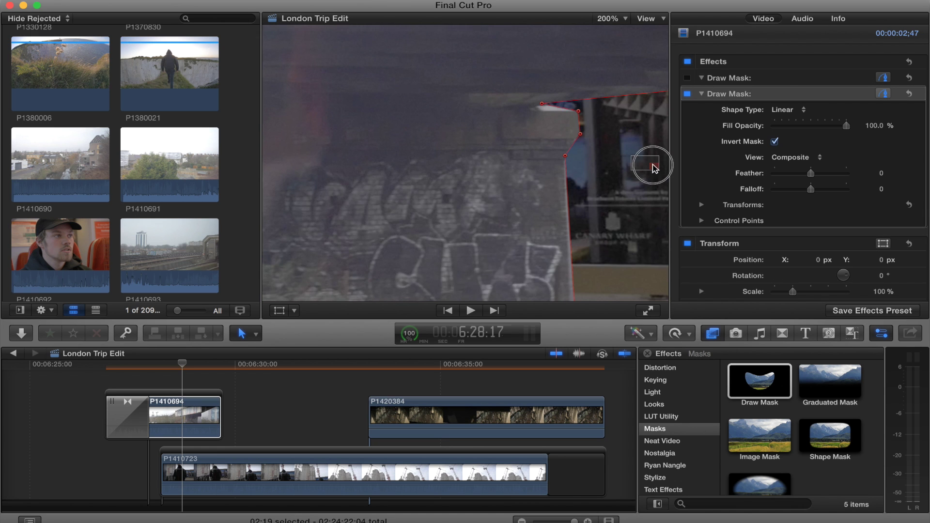
{"action": "left_click_drag", "start_coordinate": [552, 111], "coordinate": [538, 107]}
{"action": "left_click_drag", "start_coordinate": [564, 156], "coordinate": [566, 160]}
{"action": "left_click_drag", "start_coordinate": [654, 166], "coordinate": [654, 171]}
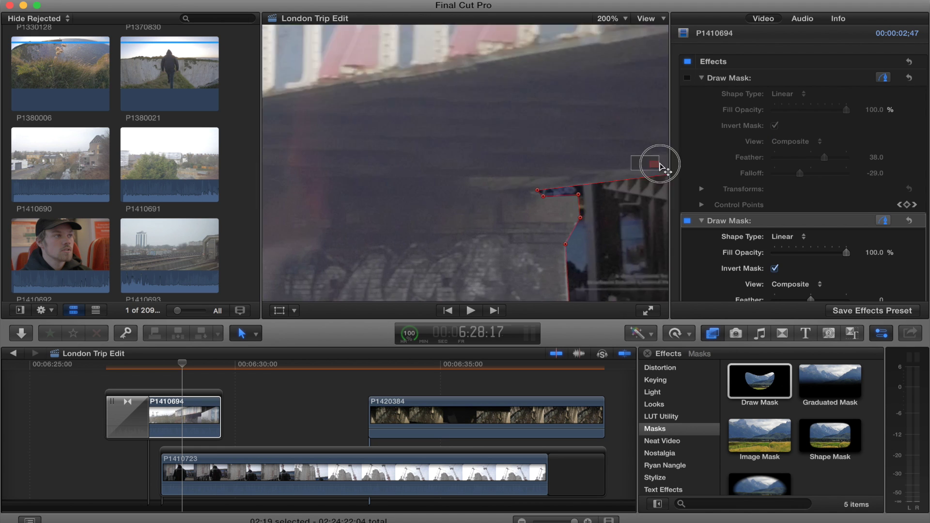
{"action": "left_click", "coordinate": [612, 19]}
{"action": "left_click", "coordinate": [611, 34]}
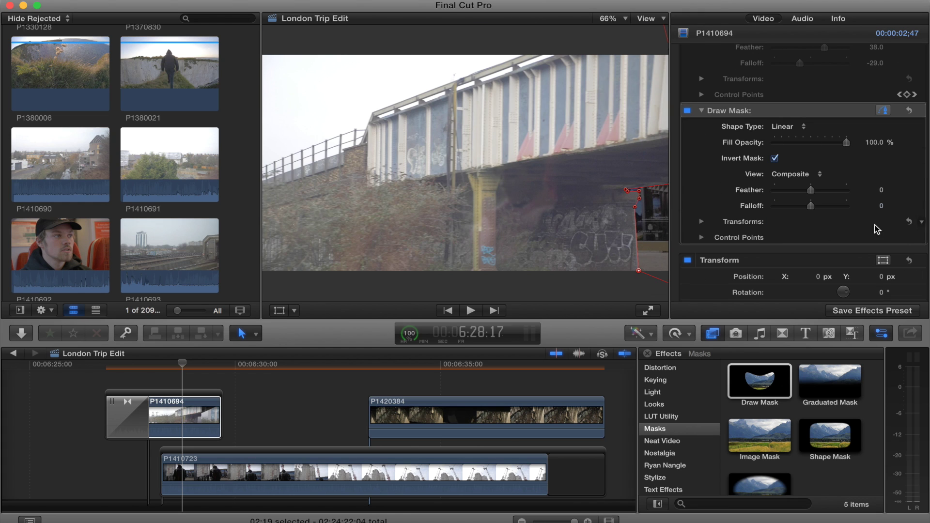
Add Position and Scale keyframes to the new Draw Mask at the starting frame.
{"action": "left_click", "coordinate": [702, 222]}
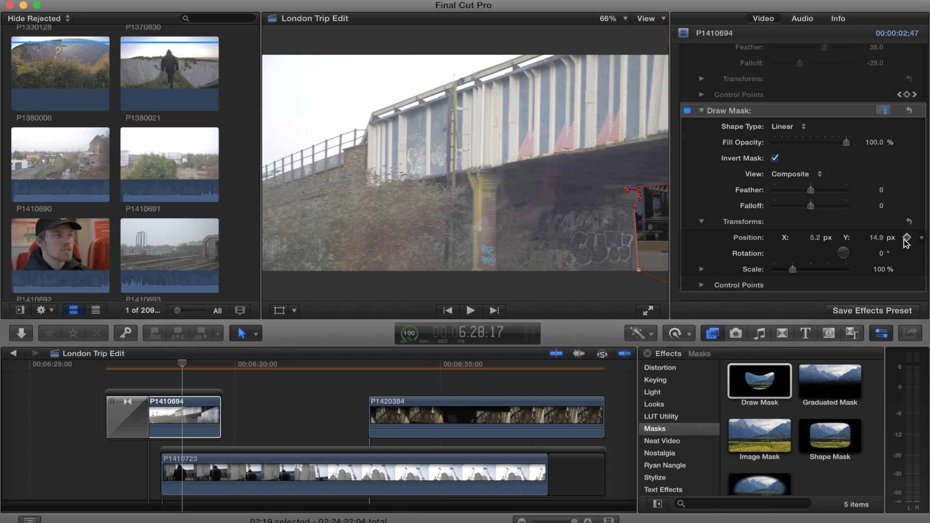
{"action": "left_click", "coordinate": [907, 237]}
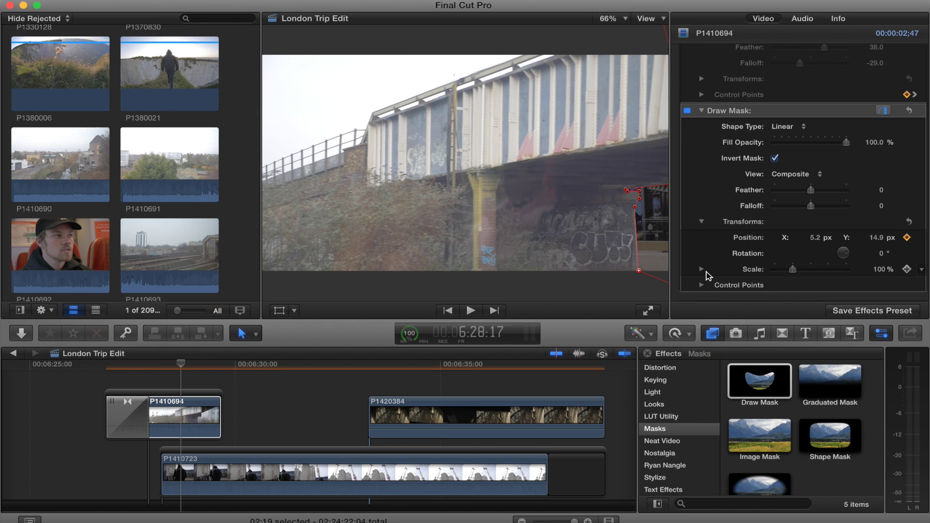
{"action": "left_click", "coordinate": [908, 270]}
At 6:28:18, move the mask to follow the wall's edge and pull its outer corner points outside the frame.
{"action": "key", "text": "Right"}
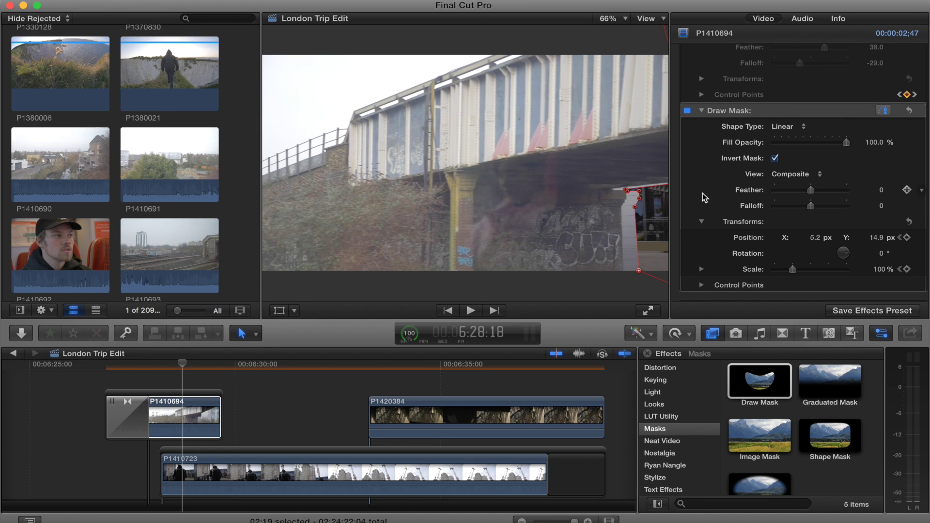
{"action": "left_click_drag", "start_coordinate": [650, 224], "coordinate": [643, 223]}
{"action": "left_click_drag", "start_coordinate": [658, 184], "coordinate": [672, 183]}
{"action": "left_click_drag", "start_coordinate": [657, 49], "coordinate": [678, 54]}
For the two frames from 6:28:19, realign the mask with the wall's edge and extend its outer points past the picture.
{"action": "key", "text": "Right"}
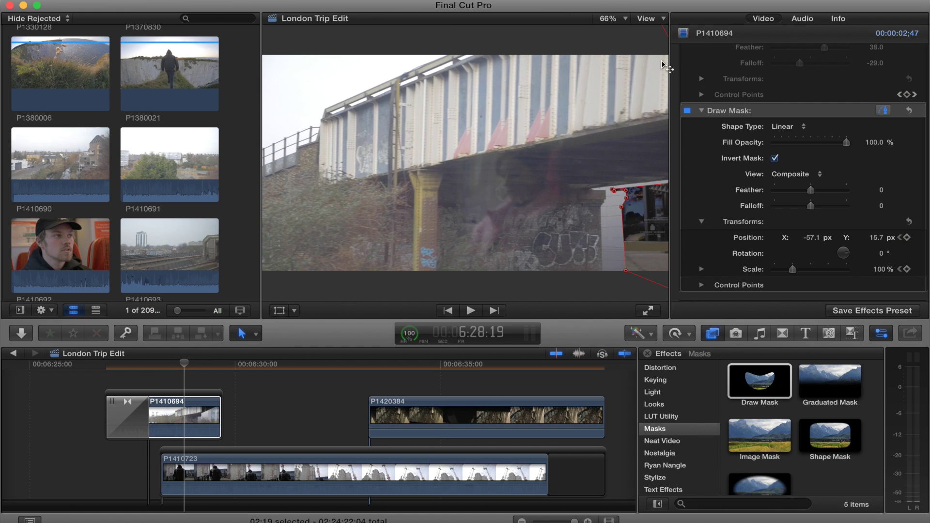
{"action": "mouse_move", "coordinate": [656, 207]}
{"action": "left_mouse_down"}
{"action": "mouse_move", "coordinate": [613, 214]}
{"action": "mouse_move", "coordinate": [601, 208]}
{"action": "left_mouse_up"}
{"action": "left_click_drag", "start_coordinate": [605, 269], "coordinate": [603, 271]}
{"action": "left_click_drag", "start_coordinate": [651, 182], "coordinate": [673, 179]}
{"action": "left_click_drag", "start_coordinate": [656, 48], "coordinate": [678, 47]}
{"action": "key", "text": "Right"}
{"action": "left_click_drag", "start_coordinate": [625, 214], "coordinate": [612, 213]}
{"action": "left_click_drag", "start_coordinate": [660, 180], "coordinate": [679, 131]}
At 6:28:23, shift the mask to the wall's edge and adjust its outer corner to the bridge's underside.
{"action": "key", "text": "Right"}
At 6:29:00 and 6:29:01, reposition the mask on the moving wall and stretch its outer corners beyond the frame.
{"action": "key", "text": "Right"}
{"action": "key", "text": "Right"}
{"action": "left_click_drag", "start_coordinate": [601, 201], "coordinate": [580, 200]}
{"action": "left_click_drag", "start_coordinate": [664, 174], "coordinate": [653, 164]}
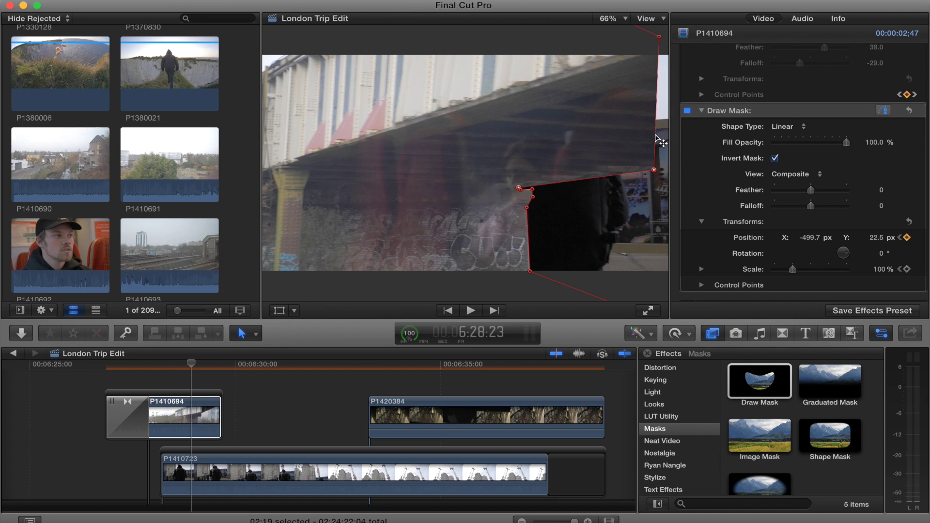
{"action": "key", "text": "Right"}
{"action": "left_click_drag", "start_coordinate": [606, 201], "coordinate": [589, 201]}
{"action": "left_click_drag", "start_coordinate": [641, 164], "coordinate": [688, 165]}
Over the three frames after 6:29:01, keep the mask on the wall's edge and raise its outer corner past the picture.
{"action": "key", "text": "Right"}
{"action": "left_click_drag", "start_coordinate": [603, 201], "coordinate": [579, 201]}
{"action": "left_click_drag", "start_coordinate": [646, 35], "coordinate": [678, 44]}
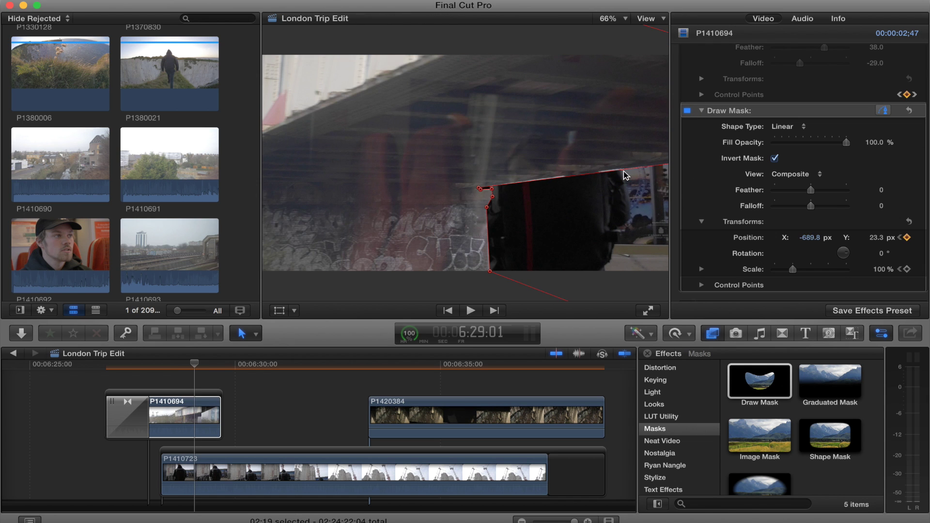
{"action": "key", "text": "Right"}
{"action": "left_click_drag", "start_coordinate": [625, 175], "coordinate": [608, 176]}
{"action": "left_click_drag", "start_coordinate": [655, 162], "coordinate": [687, 102]}
At 6:29:07, add a control point on the mask's upper edge and fit it to the bridge's underside.
{"action": "key", "text": "Right"}
{"action": "key", "text": "Right"}
{"action": "left_click_drag", "start_coordinate": [606, 201], "coordinate": [547, 202]}
{"action": "key", "text": "Right"}
{"action": "key", "text": "Right"}
{"action": "key", "text": "Right"}
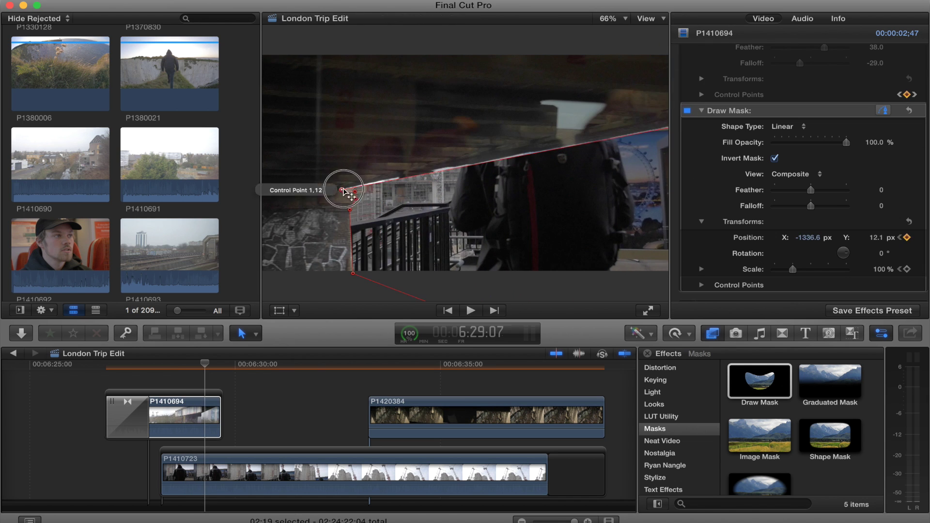
{"action": "left_click", "coordinate": [484, 163]}
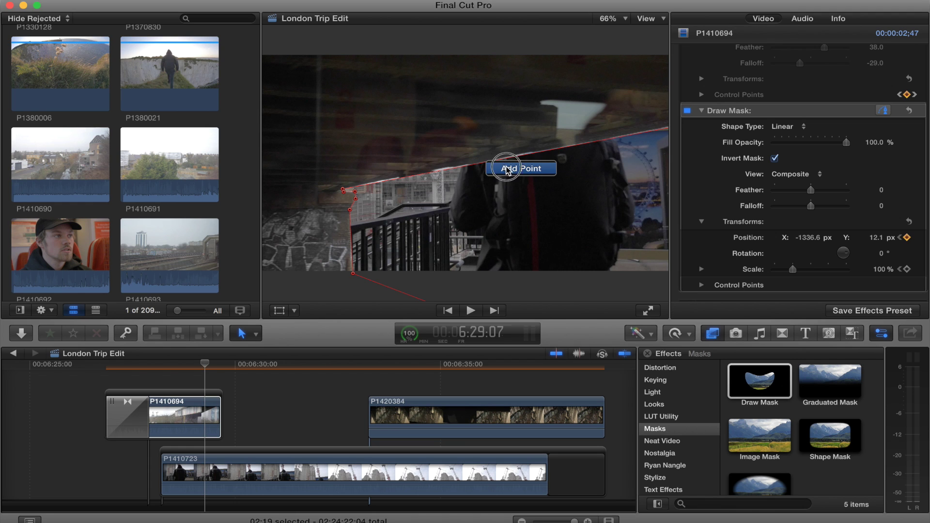
{"action": "left_click_drag", "start_coordinate": [481, 164], "coordinate": [479, 161]}
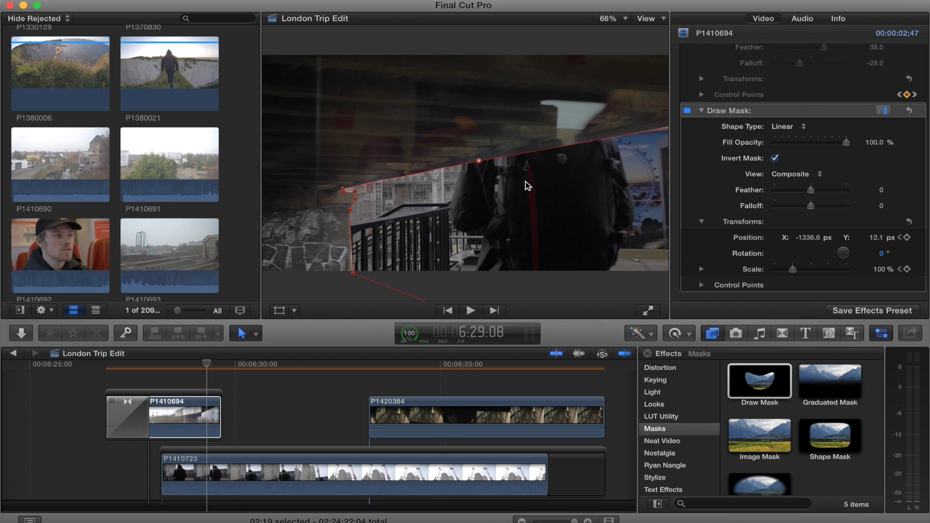
At 6:29:08 and the following frame, move the mask with the bridge and extend its outer corner beyond the picture.
{"action": "left_click_drag", "start_coordinate": [526, 183], "coordinate": [508, 184]}
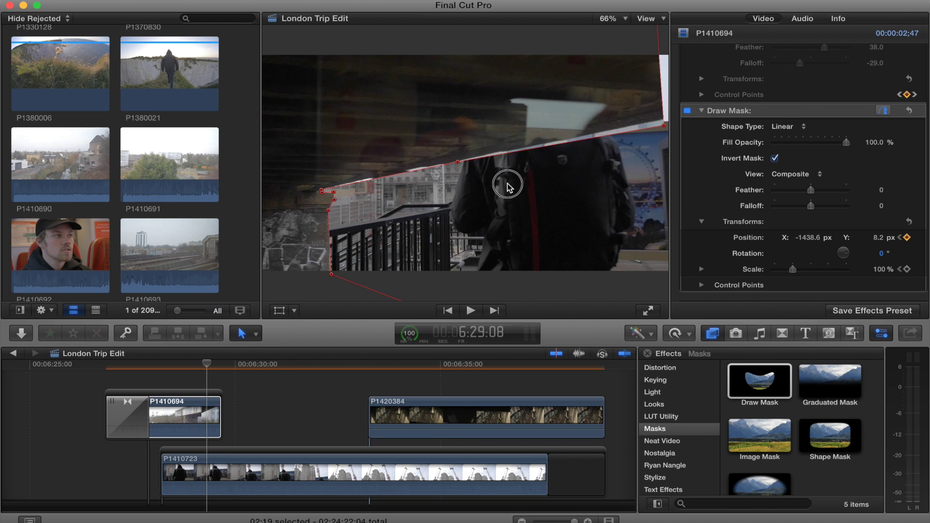
{"action": "left_click_drag", "start_coordinate": [664, 125], "coordinate": [687, 78]}
{"action": "key", "text": "Right"}
{"action": "left_click_drag", "start_coordinate": [573, 165], "coordinate": [540, 165]}
{"action": "mouse_move", "coordinate": [655, 80]}
{"action": "left_mouse_down"}
{"action": "mouse_move", "coordinate": [714, 75]}
{"action": "mouse_move", "coordinate": [677, 179]}
{"action": "mouse_move", "coordinate": [354, 187]}
{"action": "mouse_move", "coordinate": [382, 203]}
{"action": "mouse_move", "coordinate": [706, 79]}
{"action": "mouse_move", "coordinate": [693, 57]}
{"action": "left_mouse_up"}
Continue tracking the mask along the bridge's underside up to 6:29:13, raising its outer corner point above the frame.
{"action": "key", "text": "Right"}
{"action": "left_click_drag", "start_coordinate": [606, 139], "coordinate": [574, 136]}
{"action": "left_click_drag", "start_coordinate": [661, 54], "coordinate": [660, 35]}
{"action": "key", "text": "Right"}
{"action": "left_click_drag", "start_coordinate": [614, 141], "coordinate": [604, 139]}
{"action": "left_click_drag", "start_coordinate": [651, 34], "coordinate": [590, 21]}
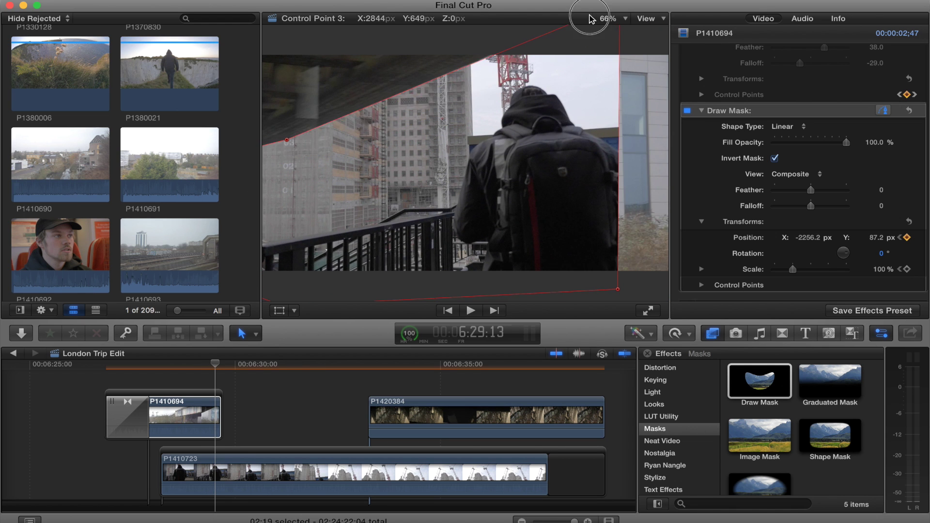
Fit the mask's edge points to the remaining bridge corner through the clip's last frames.
{"action": "left_click_drag", "start_coordinate": [526, 66], "coordinate": [509, 63]}
{"action": "left_click_drag", "start_coordinate": [317, 142], "coordinate": [309, 138]}
{"action": "key", "text": "Right"}
{"action": "left_click_drag", "start_coordinate": [561, 91], "coordinate": [550, 87]}
{"action": "mouse_move", "coordinate": [297, 133]}
{"action": "left_mouse_down"}
{"action": "mouse_move", "coordinate": [286, 130]}
{"action": "mouse_move", "coordinate": [415, 57]}
{"action": "mouse_move", "coordinate": [551, 156]}
{"action": "mouse_move", "coordinate": [581, 162]}
{"action": "mouse_move", "coordinate": [509, 167]}
{"action": "left_mouse_up"}
At 6:29:05, soften the original Draw Mask with Feather 28 and Falloff -24.
{"action": "left_click_drag", "start_coordinate": [221, 364], "coordinate": [201, 373]}
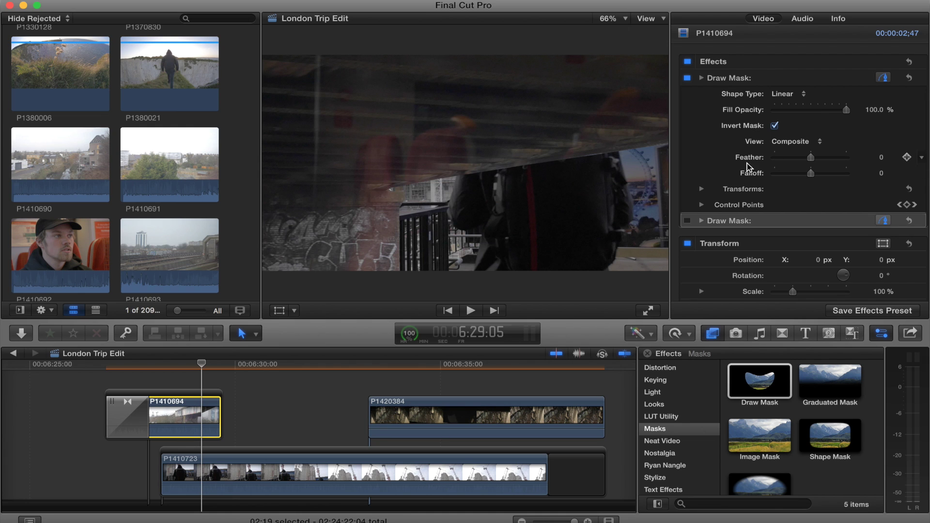
{"action": "left_click_drag", "start_coordinate": [813, 160], "coordinate": [806, 181]}
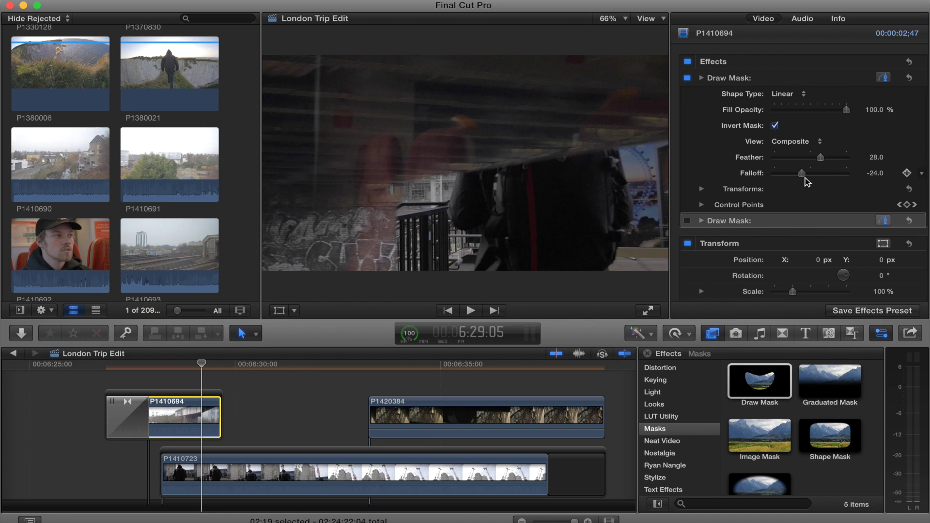
Scrub through the transition to inspect the softened mask edge between the bridge and the hooded walker.
{"action": "left_click_drag", "start_coordinate": [175, 363], "coordinate": [206, 371]}
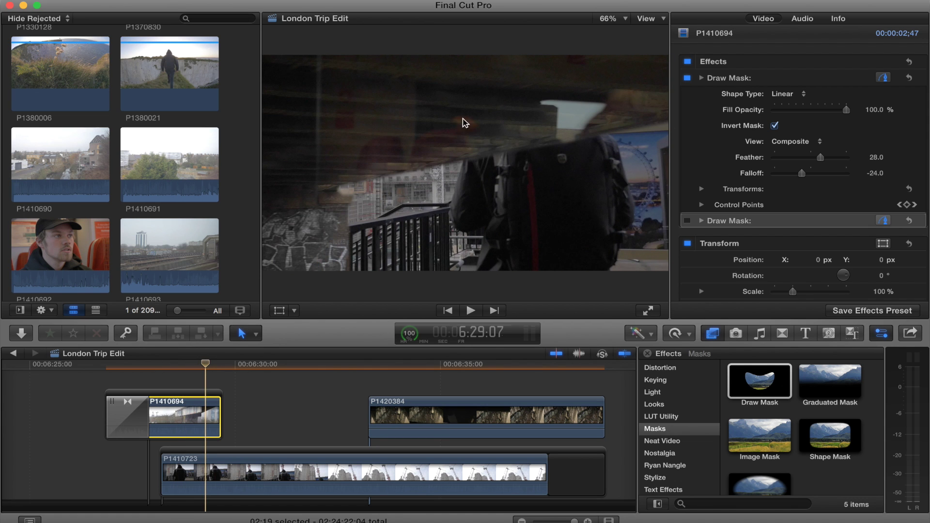
{"action": "left_click_drag", "start_coordinate": [207, 371], "coordinate": [216, 372]}
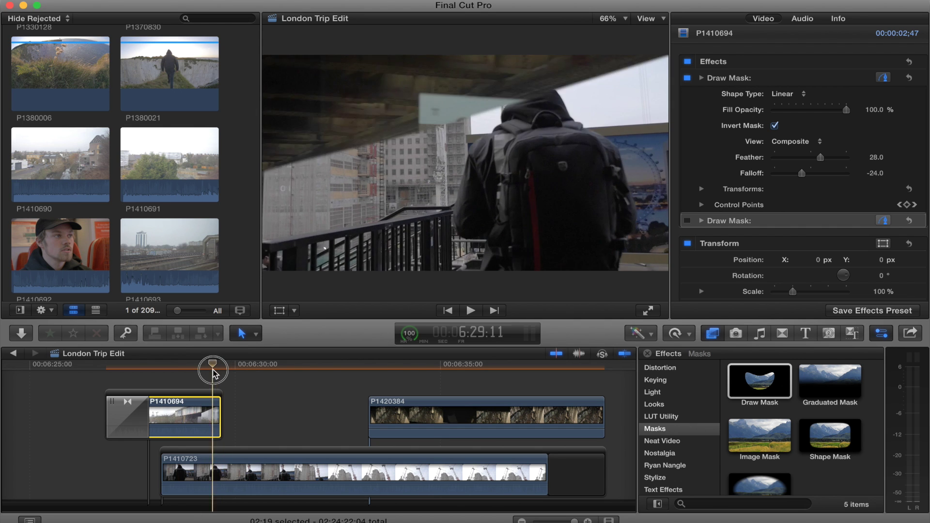
{"action": "mouse_move", "coordinate": [214, 373]}
{"action": "left_mouse_down"}
{"action": "mouse_move", "coordinate": [185, 365]}
{"action": "mouse_move", "coordinate": [202, 365]}
{"action": "left_mouse_up"}
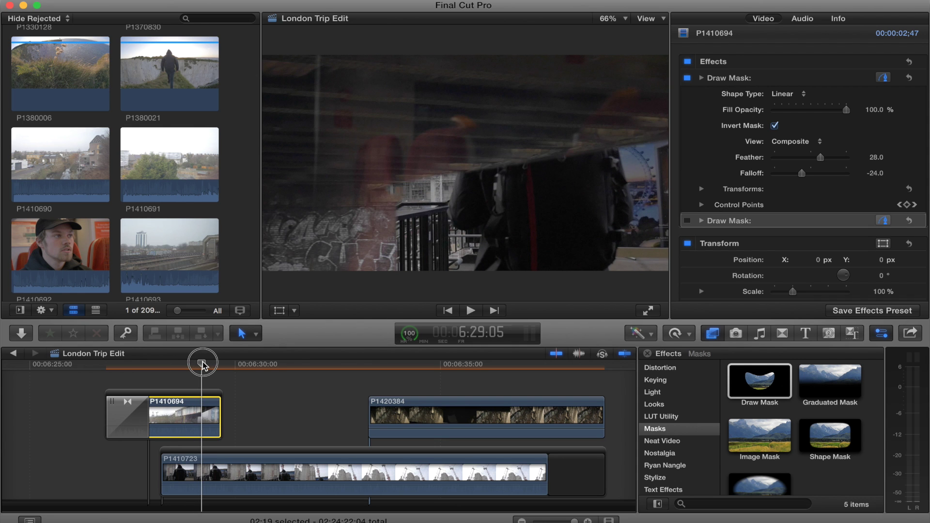